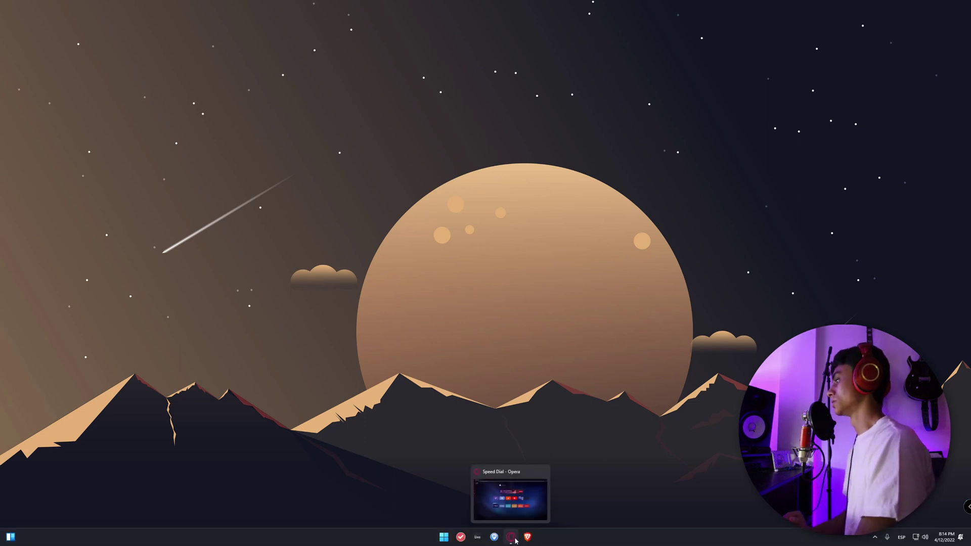
# Step: Search Google for loopmidi in Opera GX, open the official download page, and launch loopMIDI
pyautogui.click(512, 537)
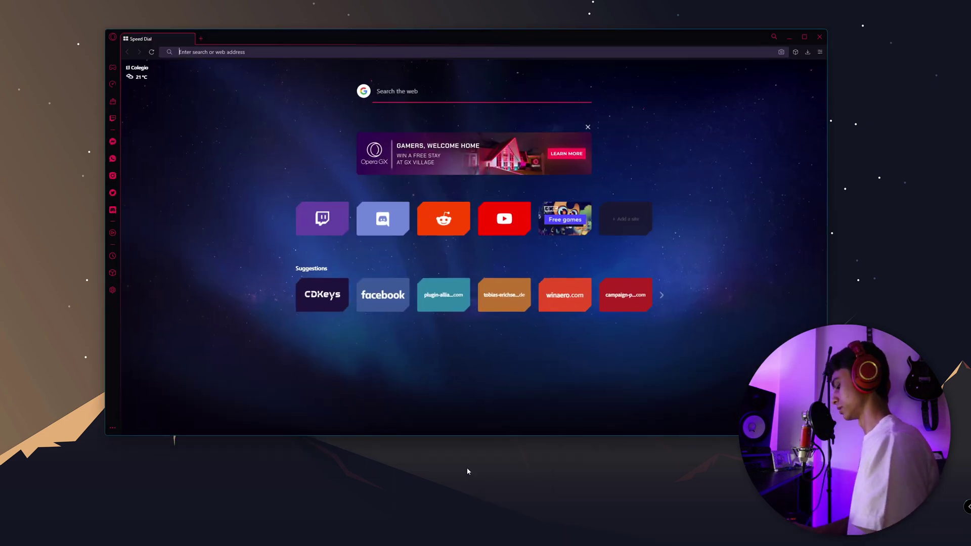
pyautogui.write('loopmidi')
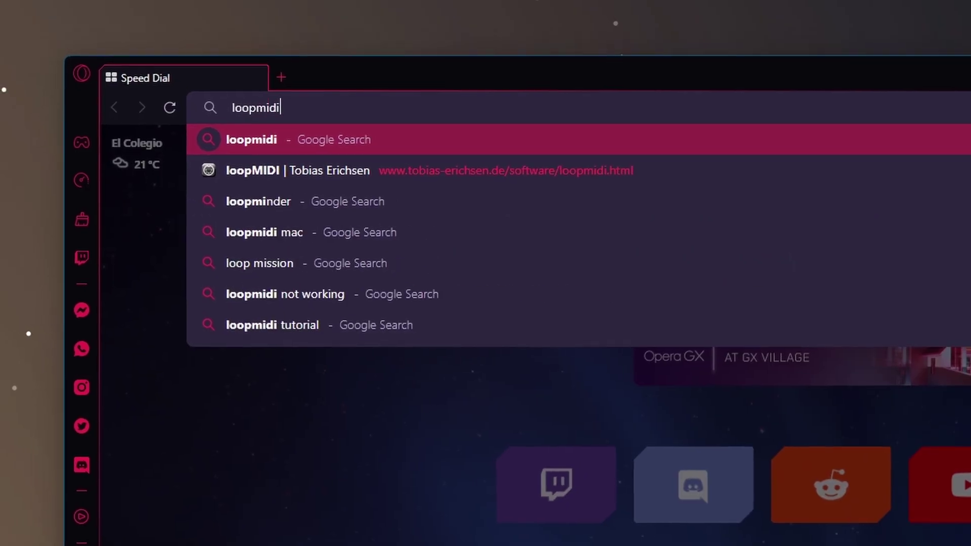
pyautogui.press('Return')
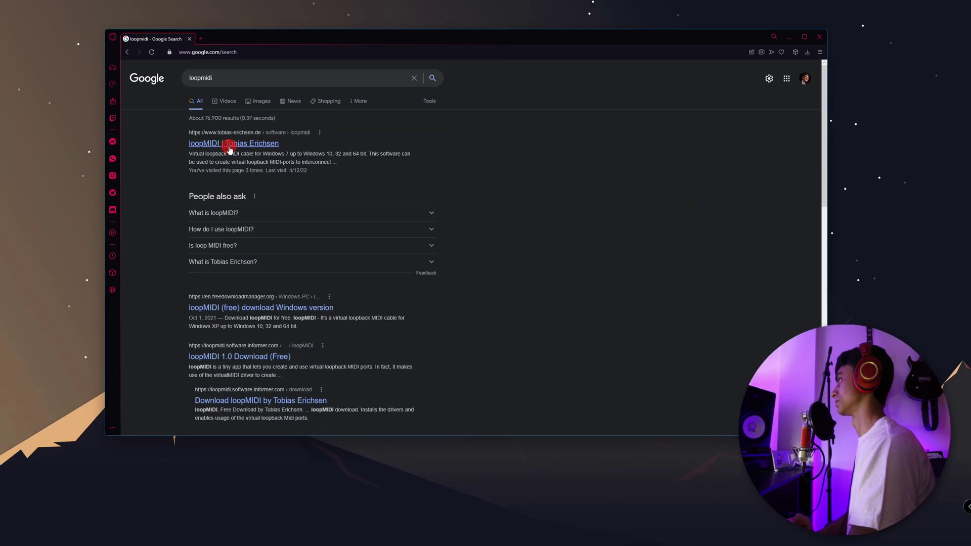
pyautogui.click(191, 131)
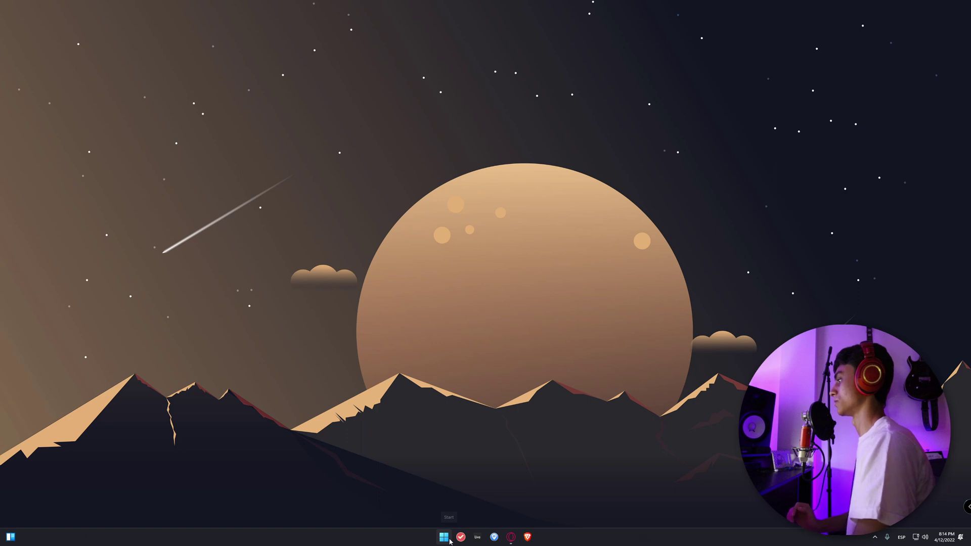
pyautogui.click(444, 537)
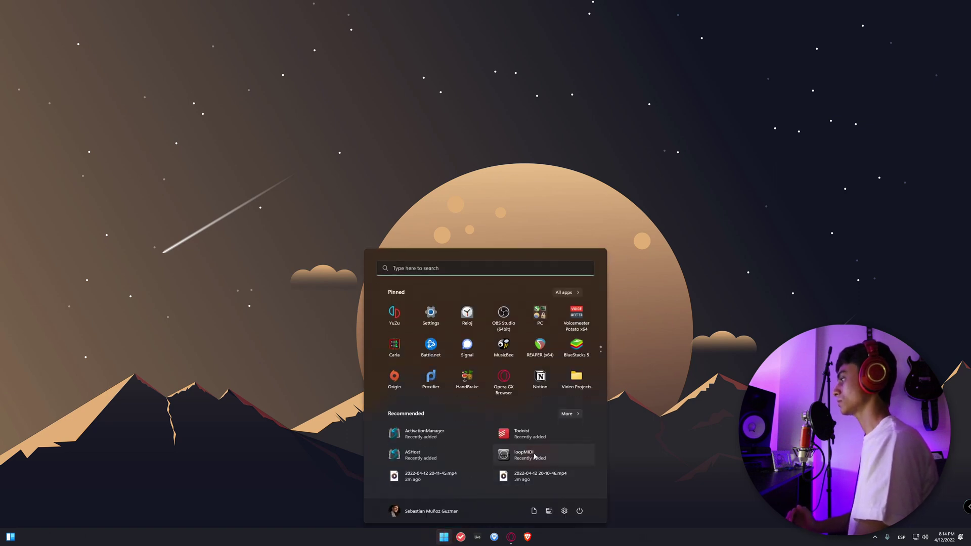
pyautogui.click(535, 457)
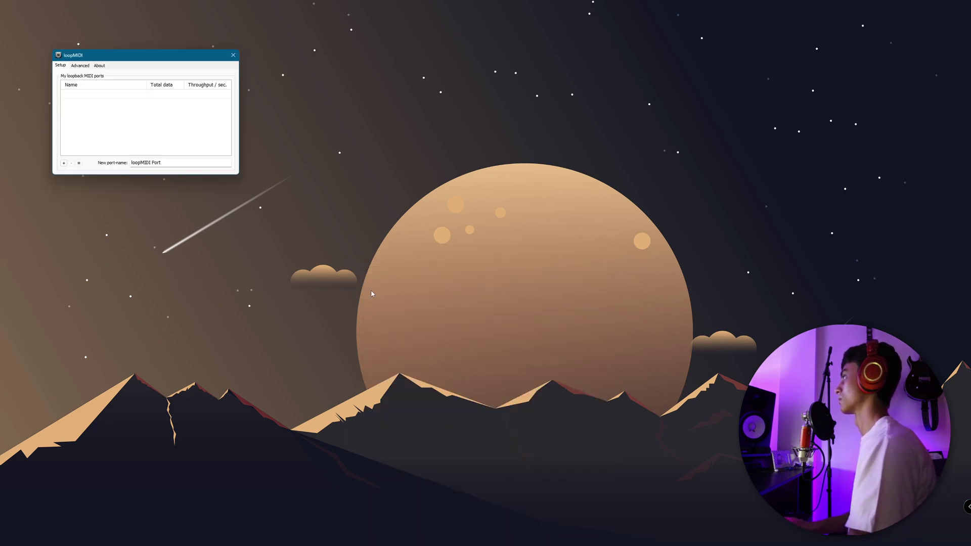
# Step: Center the loopMIDI window and create ports named Guitars and Bass
pyautogui.moveTo(175, 60); pyautogui.dragTo(490, 155)
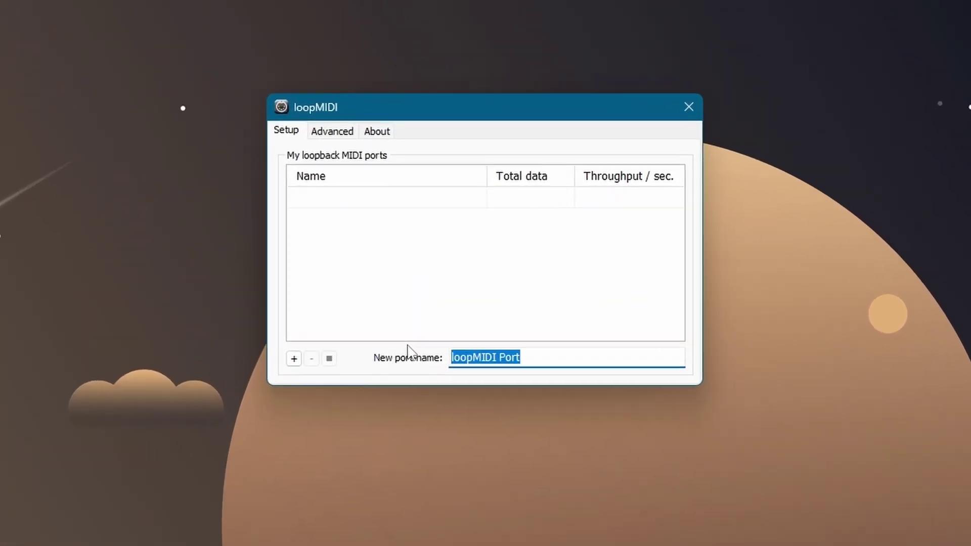
pyautogui.write('Guitar')
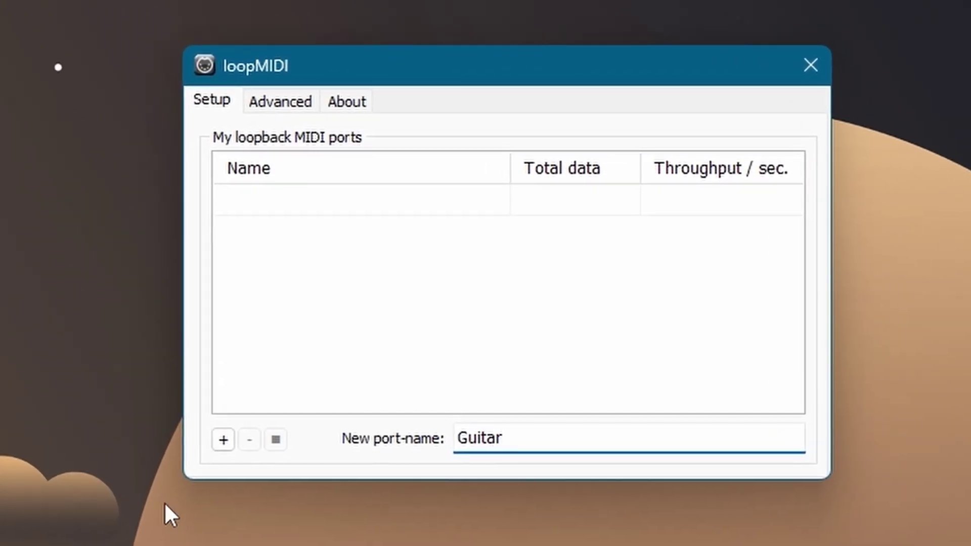
pyautogui.write('s')
pyautogui.click(222, 439)
pyautogui.moveTo(562, 437); pyautogui.dragTo(402, 439)
pyautogui.write('Ba')
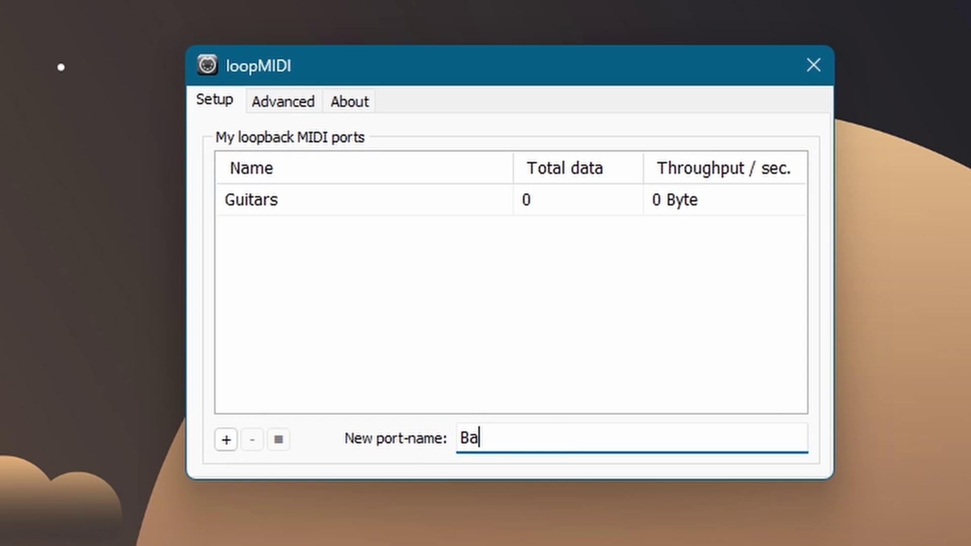
pyautogui.click(229, 436)
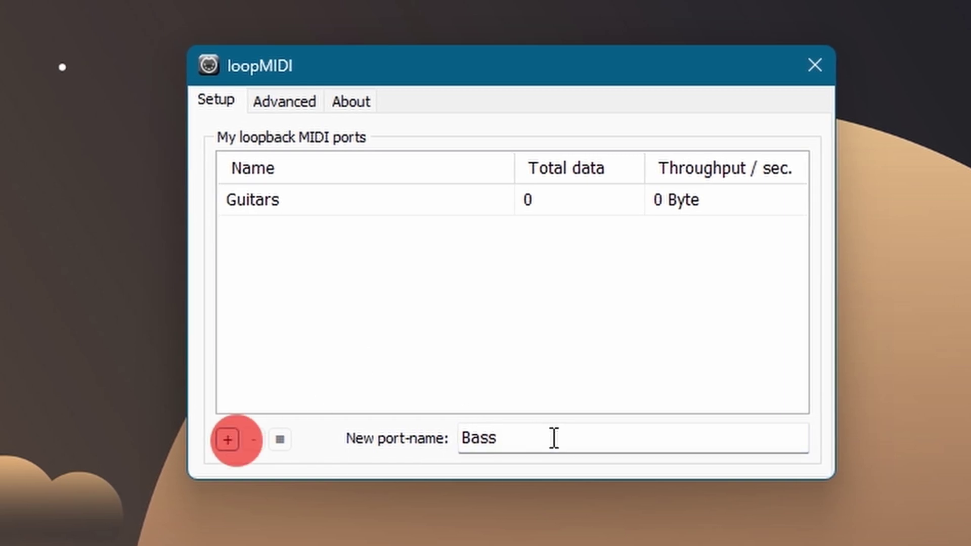
pyautogui.click(515, 436)
pyautogui.click(228, 440)
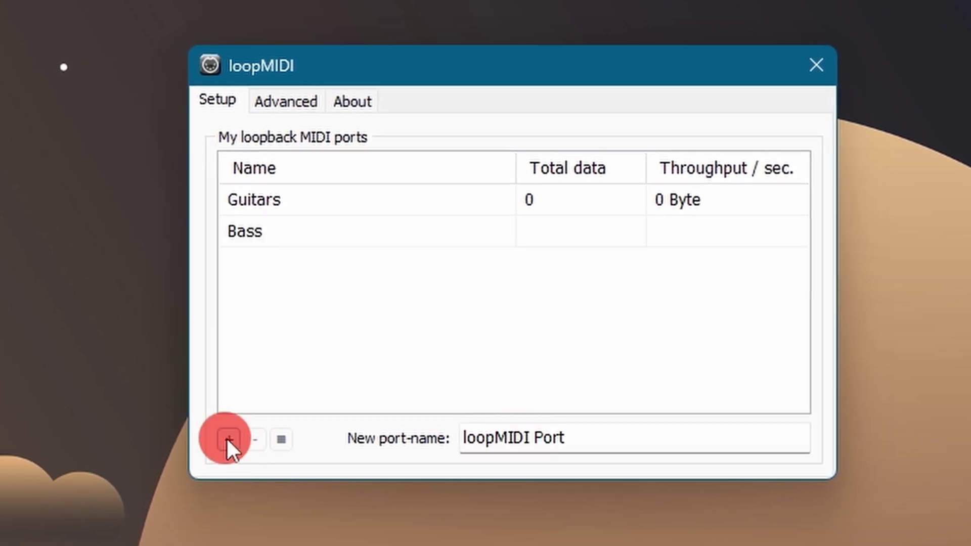
# Step: Add the Drums and Metronome loopMIDI ports
pyautogui.moveTo(586, 435); pyautogui.dragTo(385, 429)
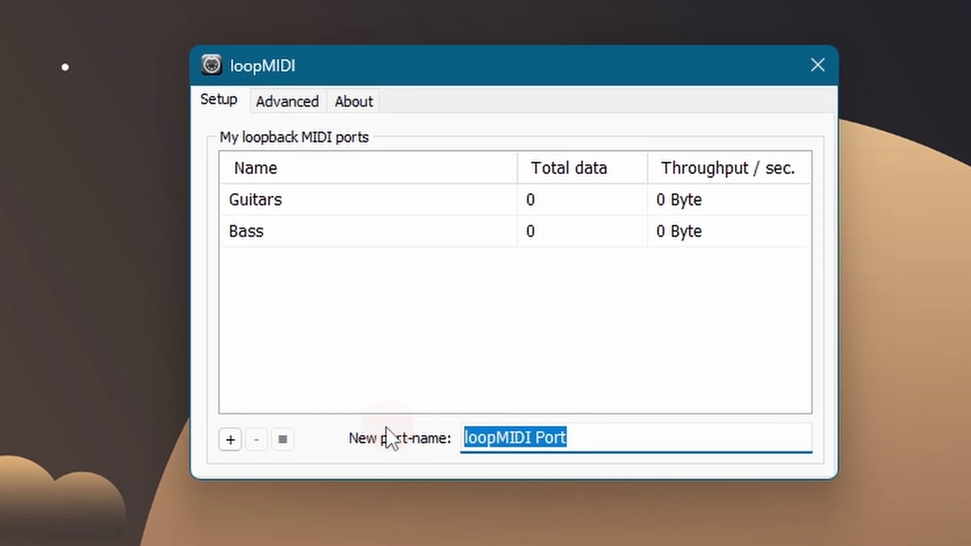
pyautogui.write('Drums')
pyautogui.click(232, 439)
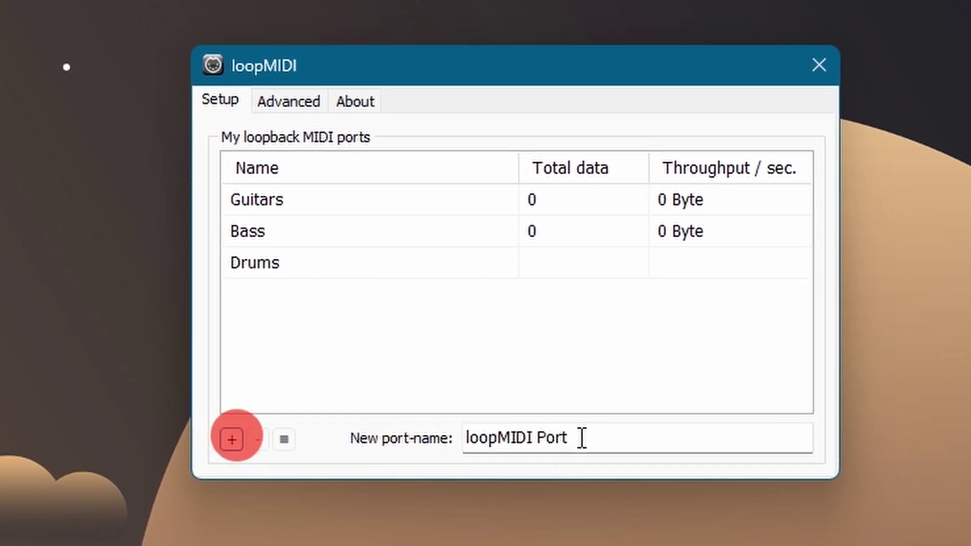
pyautogui.moveTo(581, 438); pyautogui.dragTo(414, 448)
pyautogui.write('Metronome')
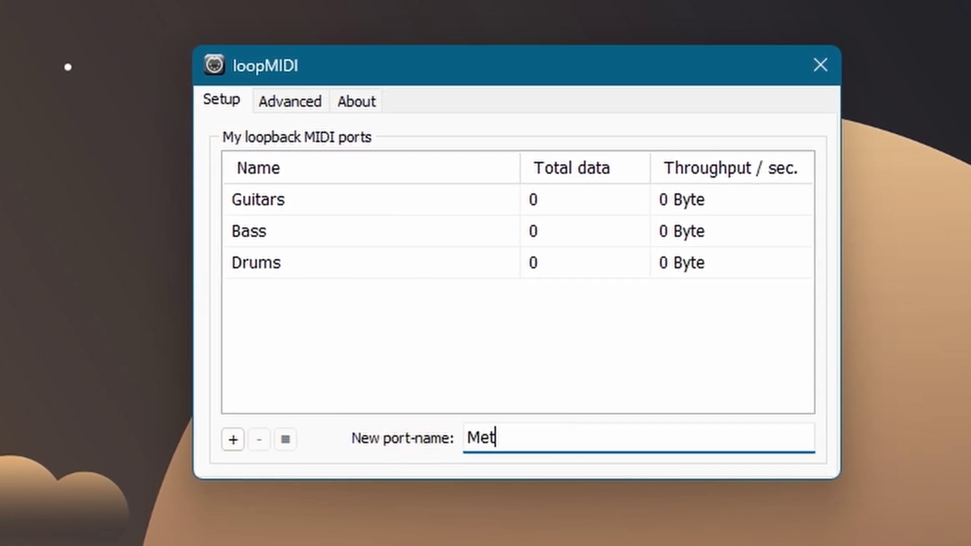
pyautogui.click(233, 441)
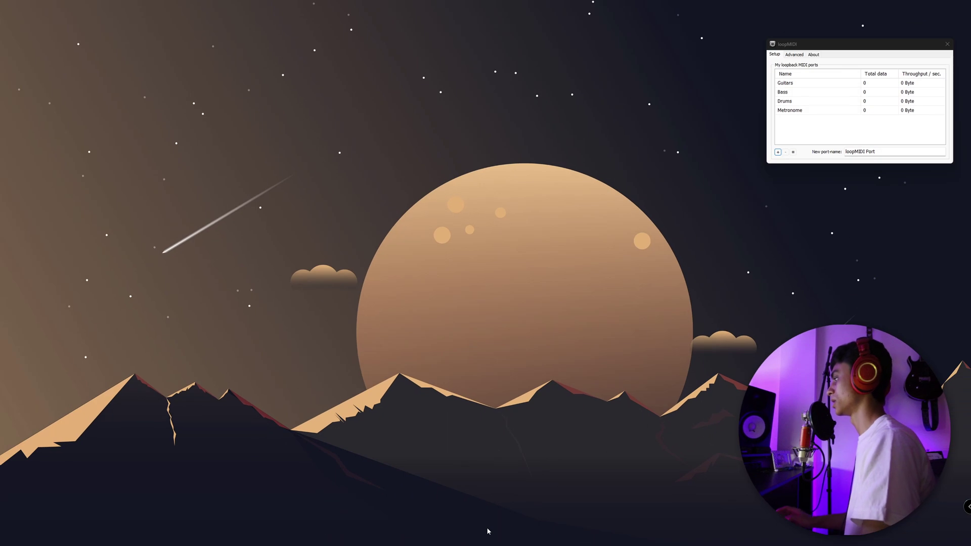
pyautogui.press('super')
# Step: In Audio / MIDI Settings, route Port 1 to Guitars 3, Port 2 to Bass 4, Port 3 to Drums 5, Port 4 to Metronome 6
pyautogui.click(486, 536)
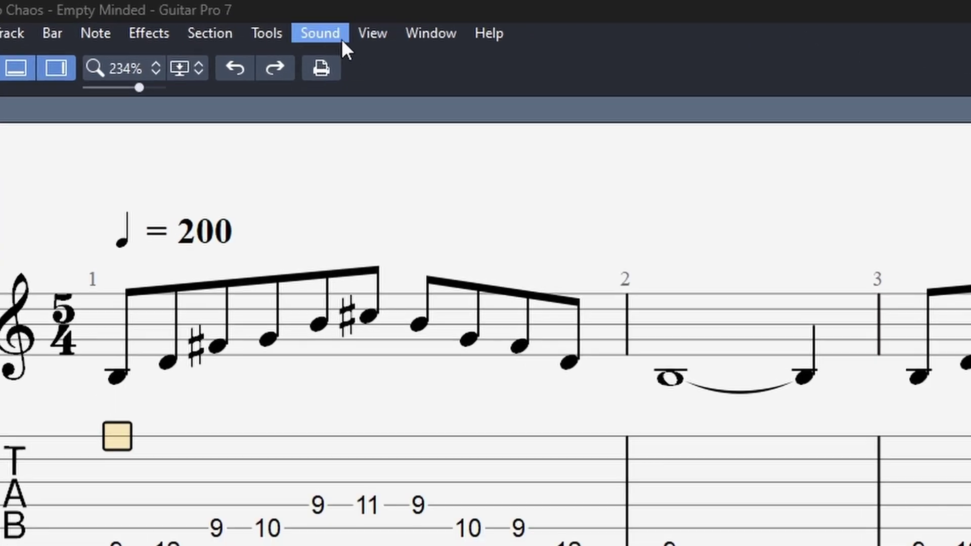
pyautogui.click(341, 39)
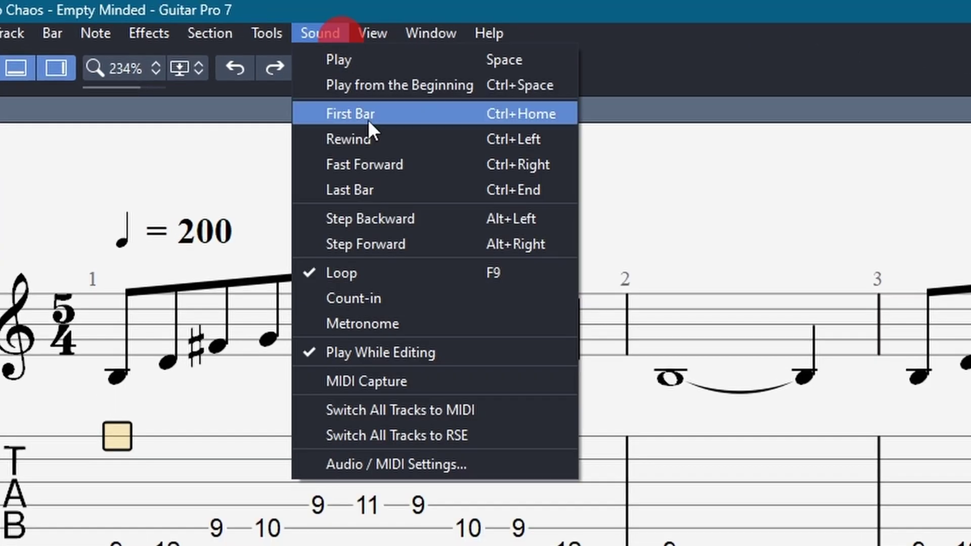
pyautogui.click(492, 464)
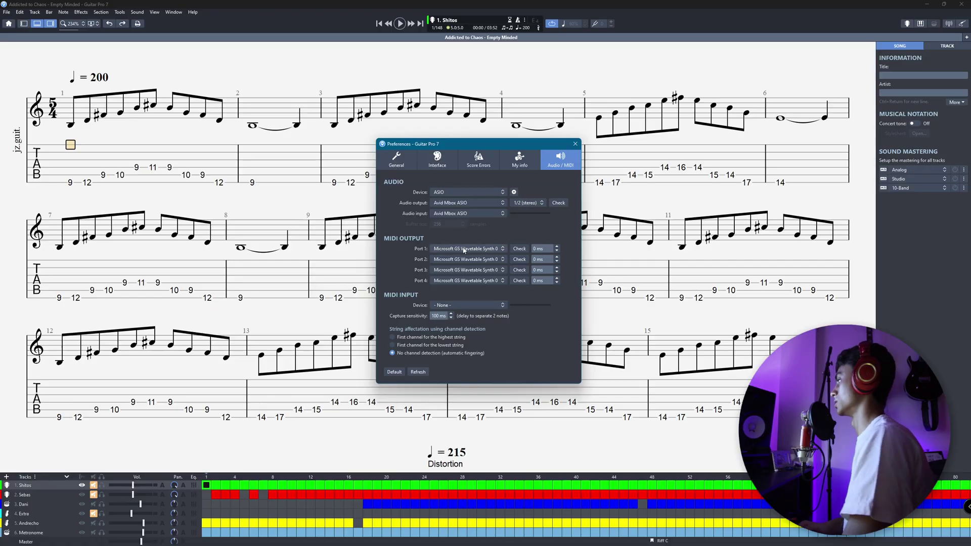
pyautogui.click(464, 250)
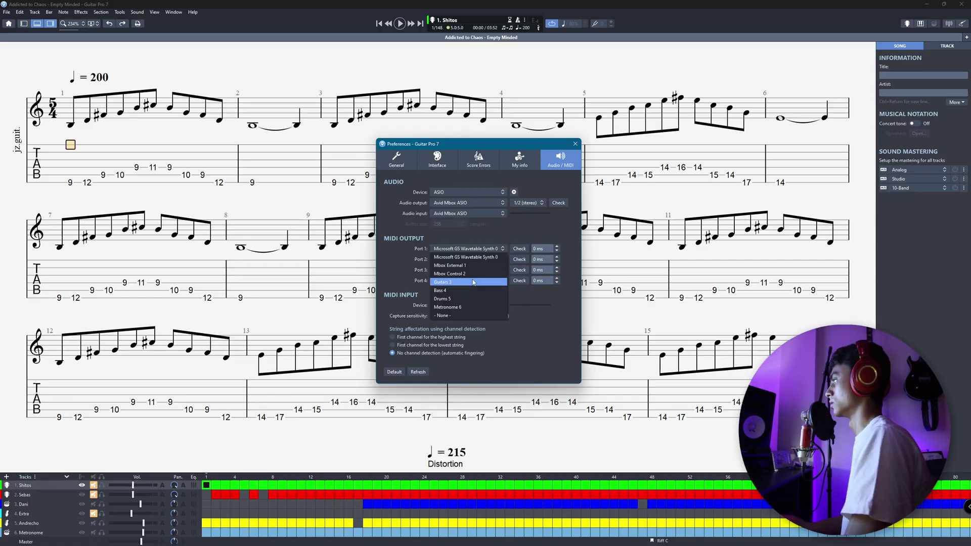
pyautogui.click(472, 282)
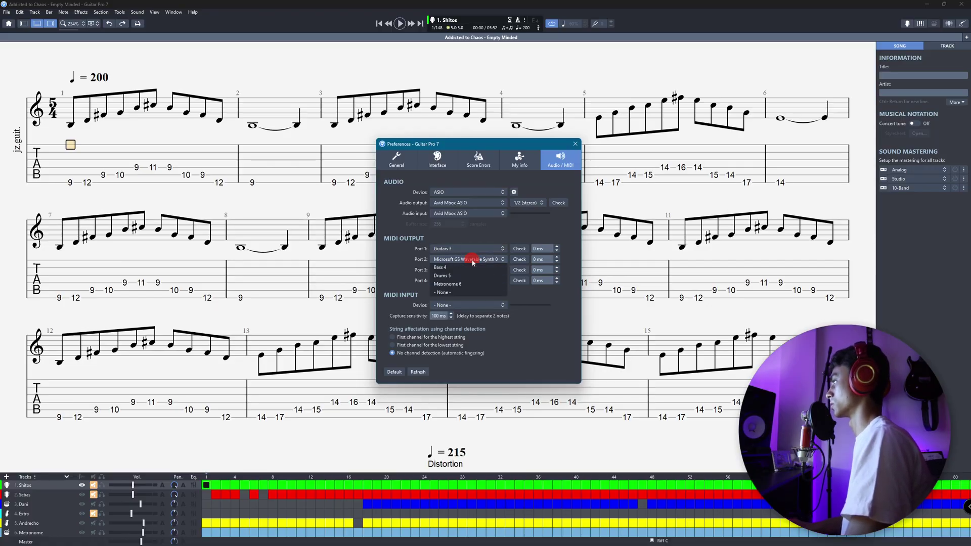
pyautogui.click(474, 297)
pyautogui.click(465, 271)
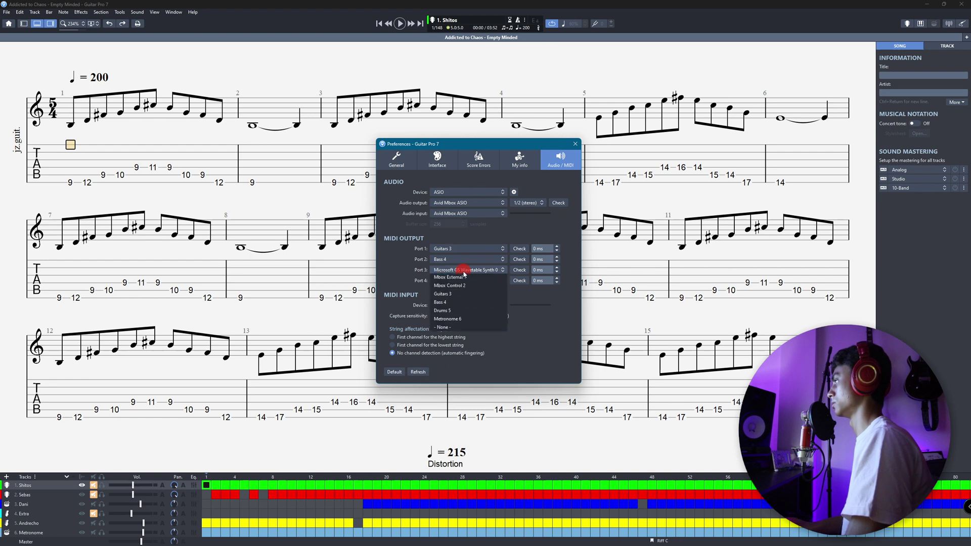
pyautogui.click(462, 321)
pyautogui.click(471, 280)
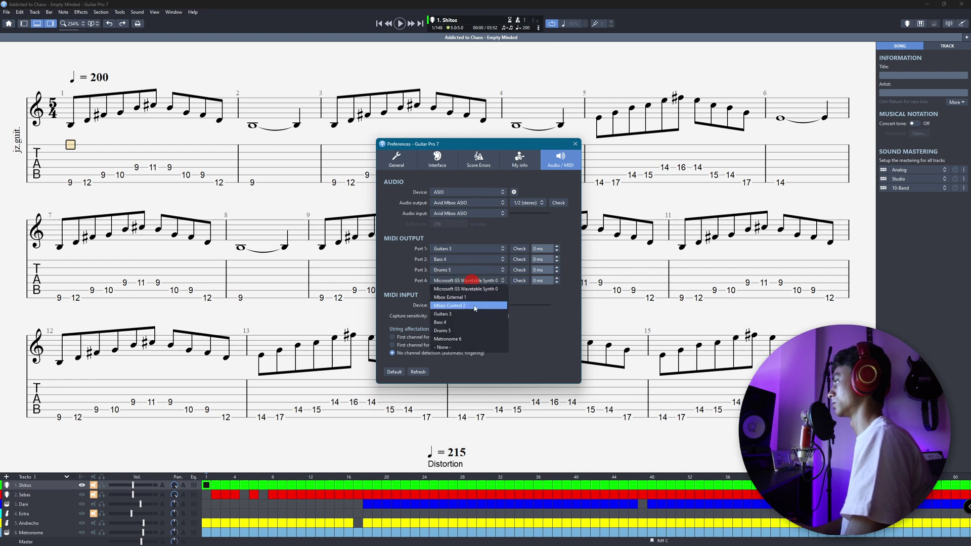
pyautogui.click(477, 339)
pyautogui.click(575, 144)
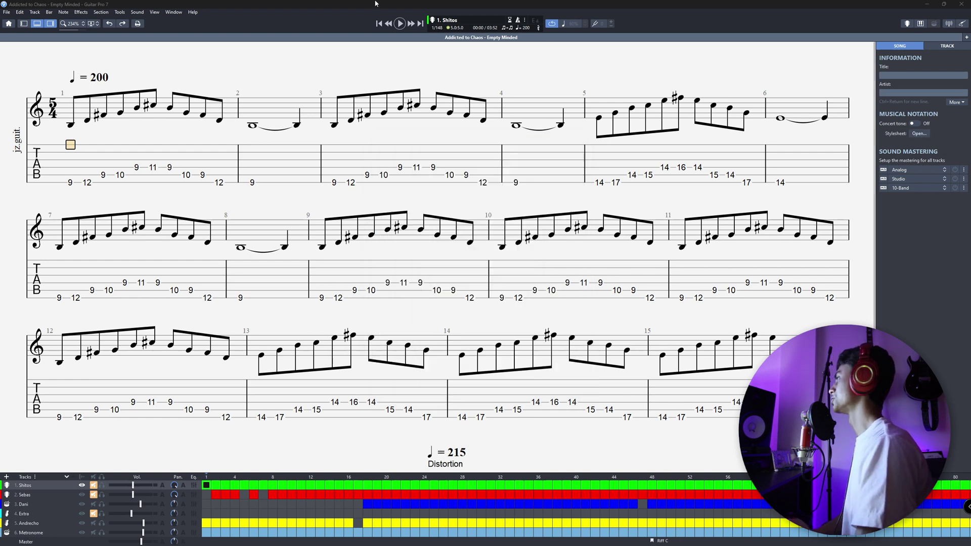
# Step: Apply Sound > Switch All Tracks to MIDI, then bring up the drum track's notation
pyautogui.click(135, 12)
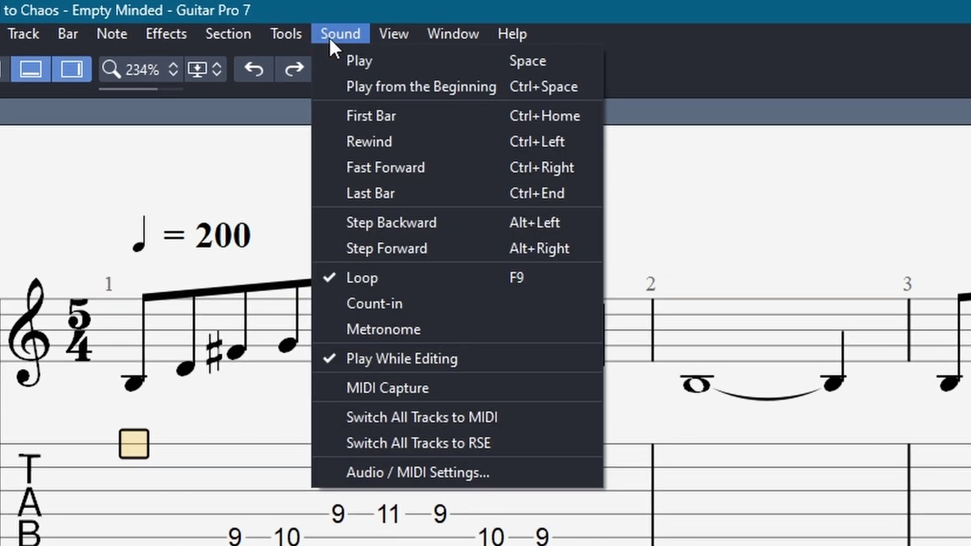
pyautogui.click(340, 419)
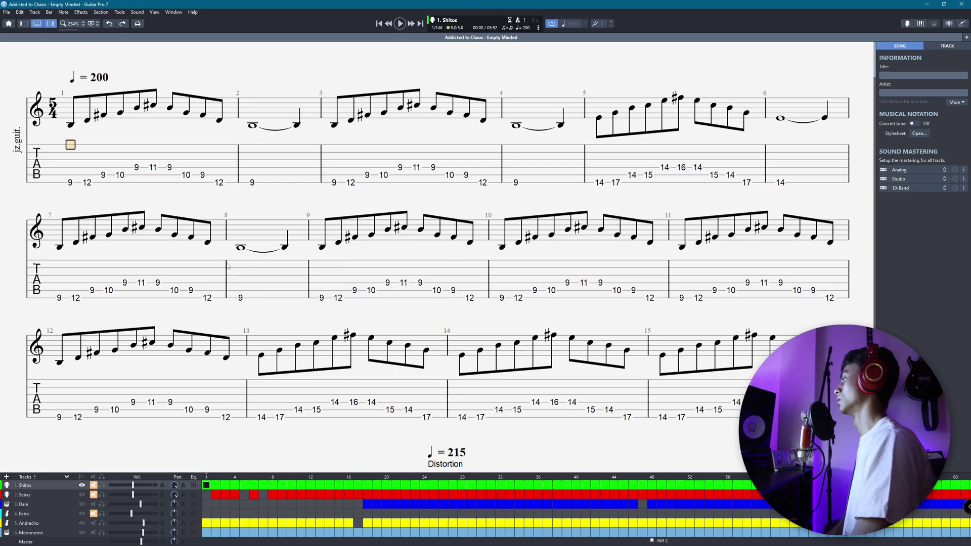
pyautogui.click(43, 505)
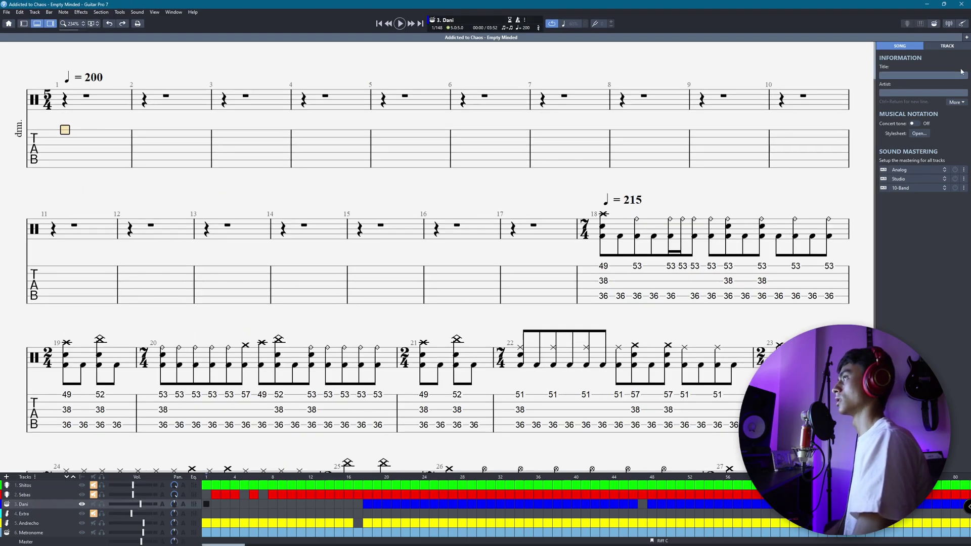
# Step: Keep the drum track's MIDI port on Drums 5 in the Track panel, then minimize Guitar Pro
pyautogui.click(955, 49)
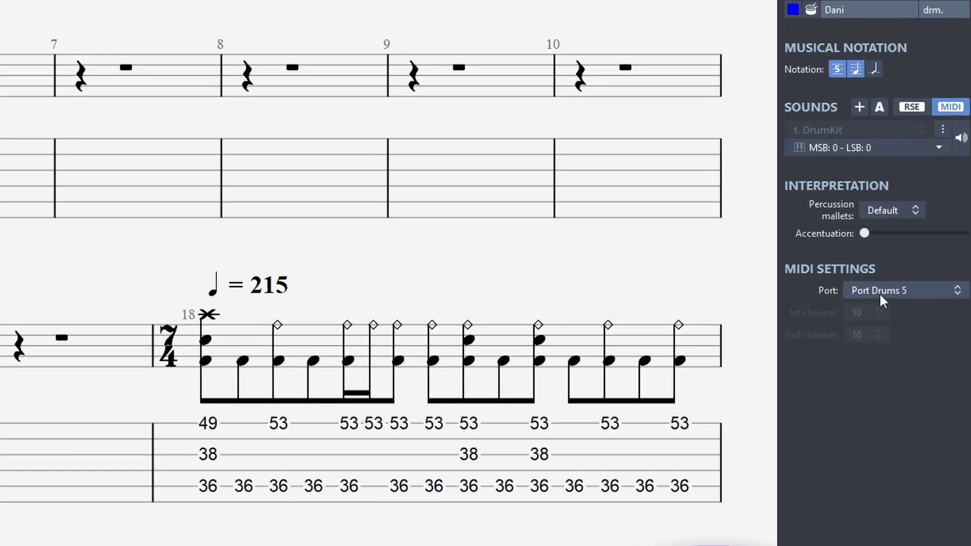
pyautogui.click(868, 314)
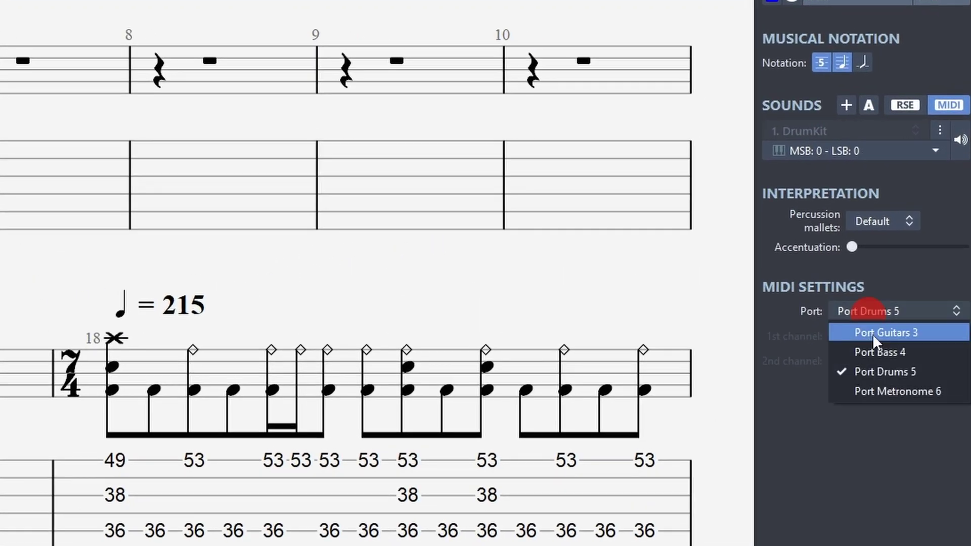
pyautogui.click(887, 313)
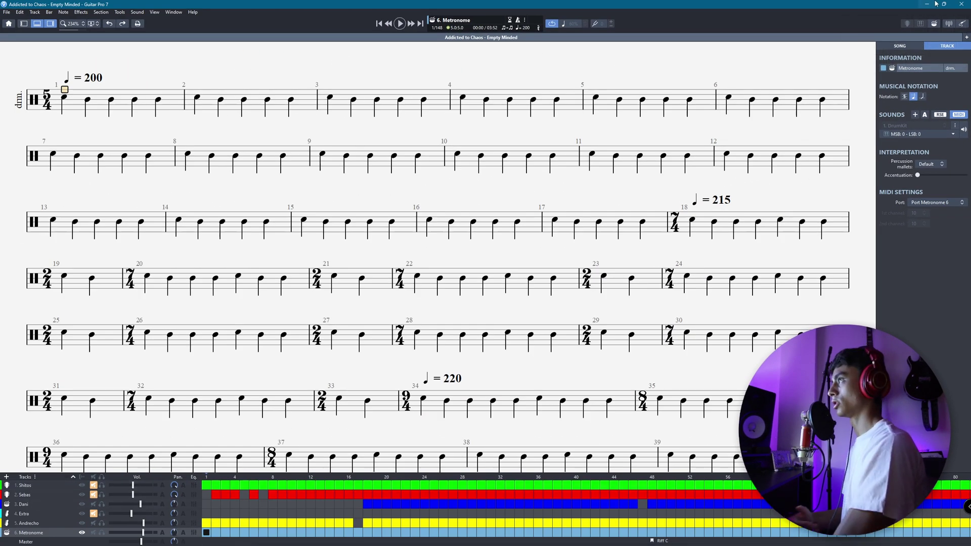
pyautogui.click(934, 4)
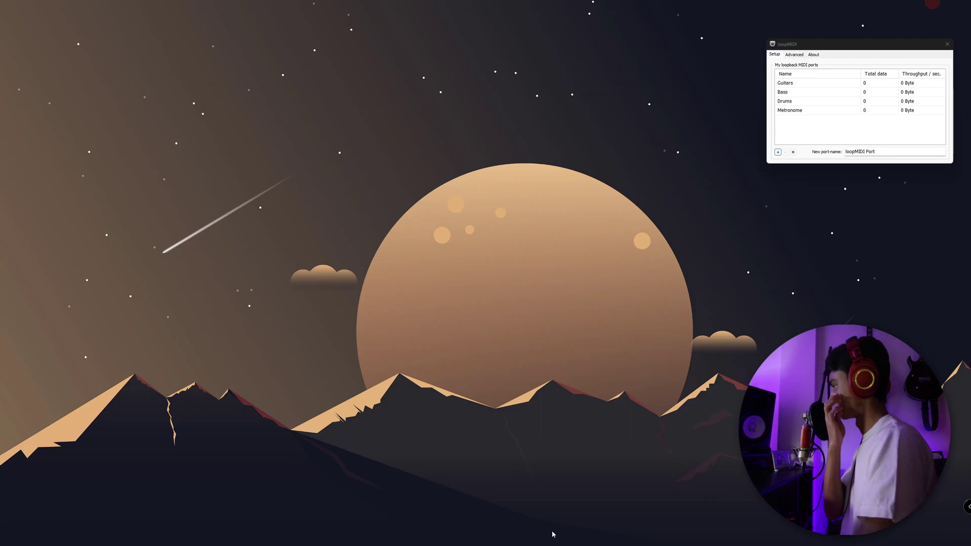
# Step: Launch Ableton Live and load the Guitar Pro .als set from Templates
pyautogui.click(470, 537)
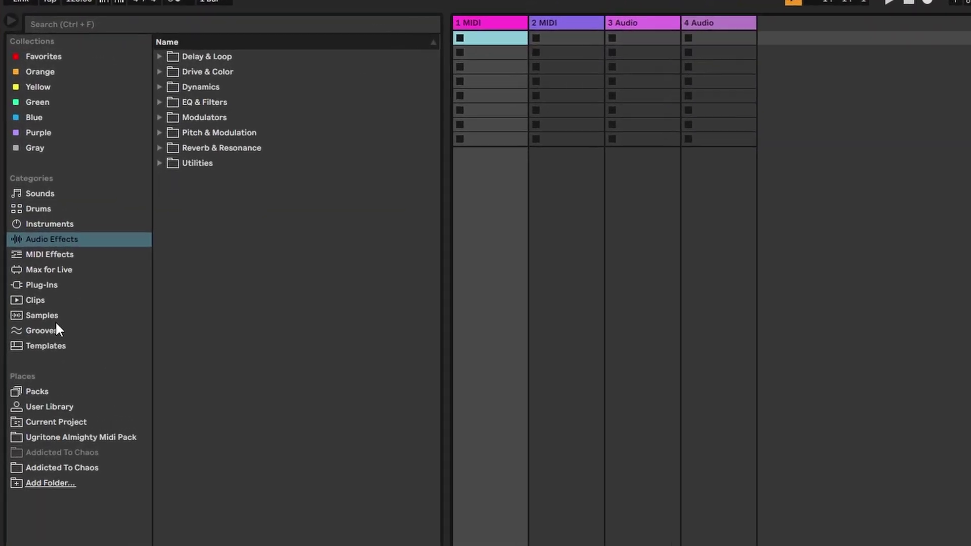
pyautogui.click(48, 346)
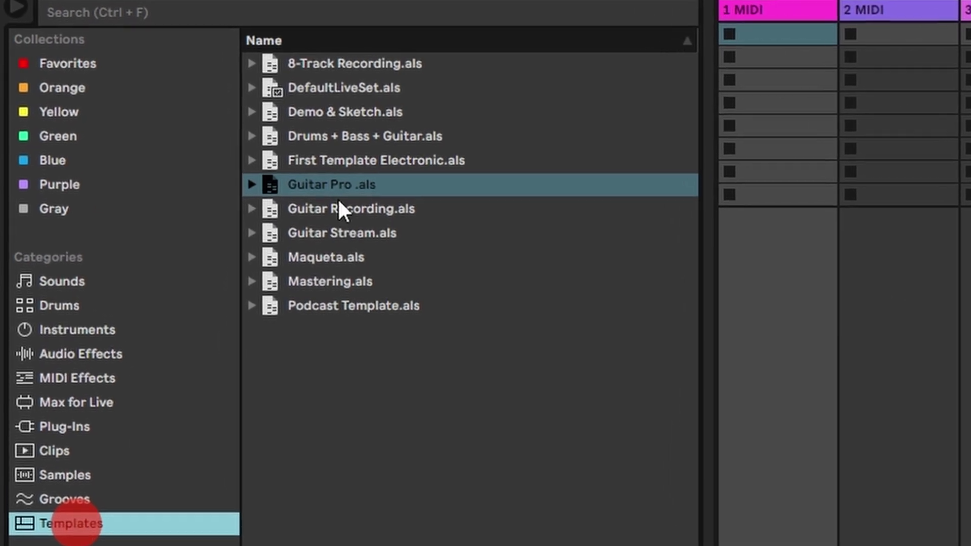
pyautogui.click(310, 185)
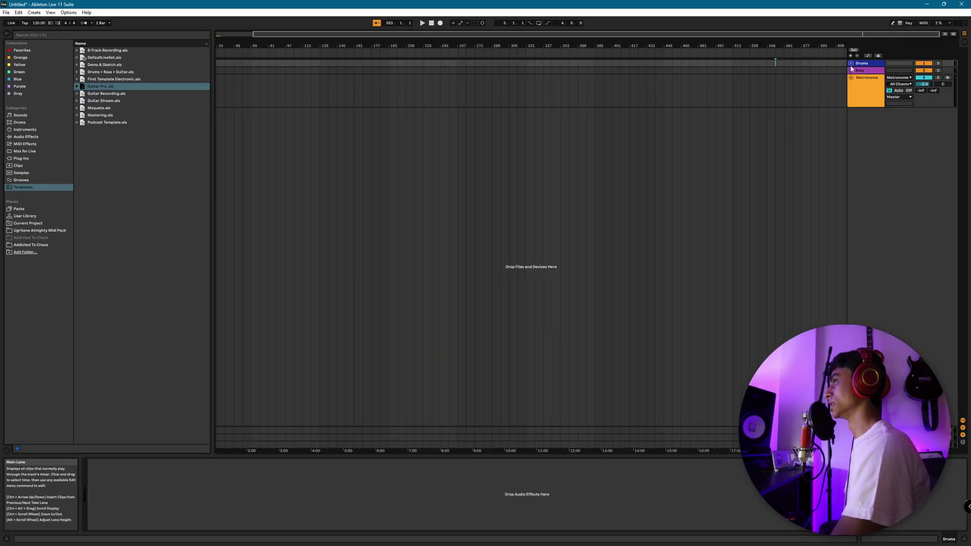
# Step: Set the 2 EZdrummer track's MIDI input to Drums inside the Drums group
pyautogui.click(851, 64)
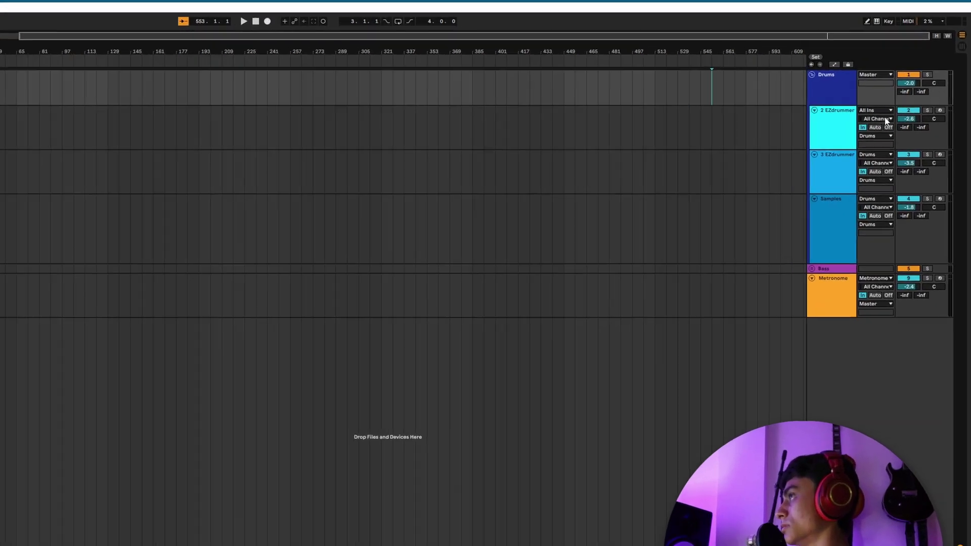
pyautogui.click(880, 110)
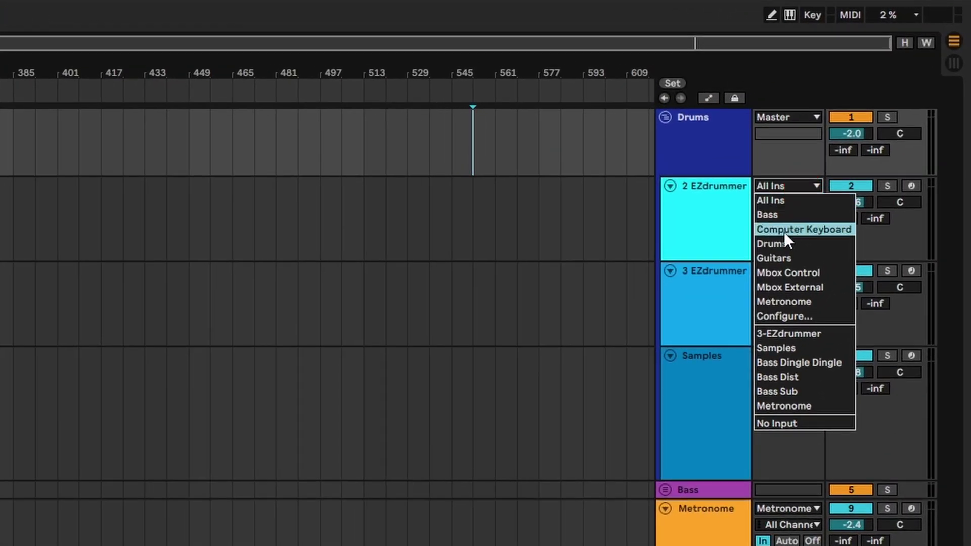
pyautogui.click(782, 244)
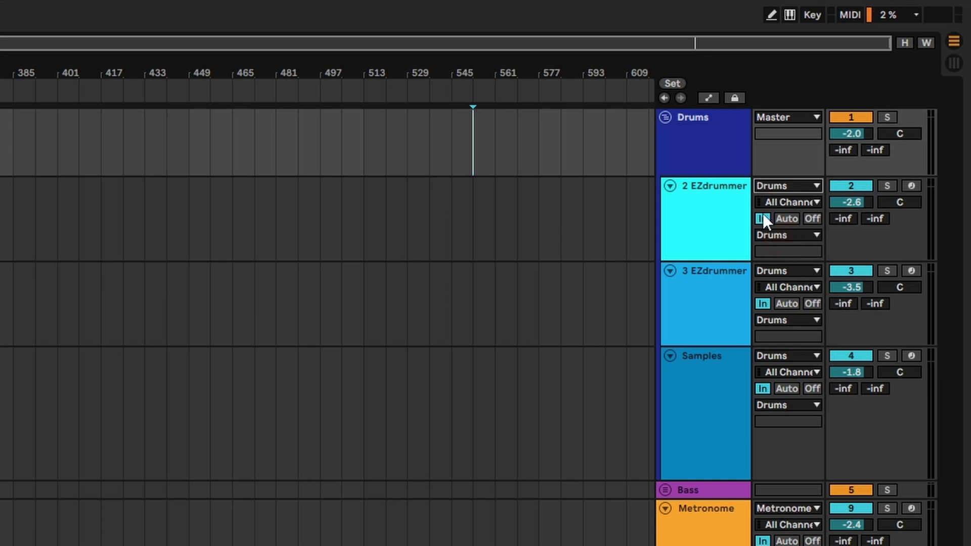
pyautogui.click(665, 117)
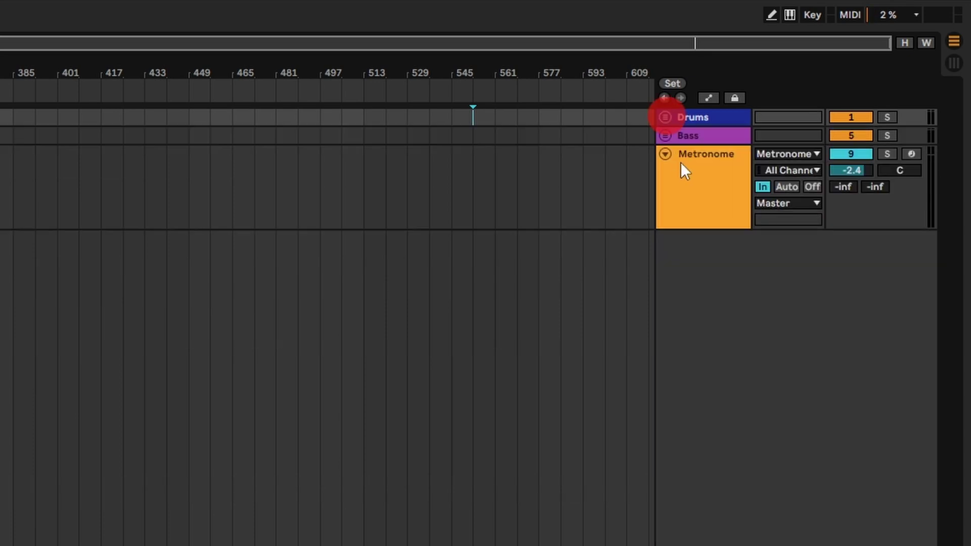
# Step: Set all three bass tracks' MIDI input to Bass and the Metronome track's to Metronome
pyautogui.click(666, 135)
pyautogui.click(703, 162)
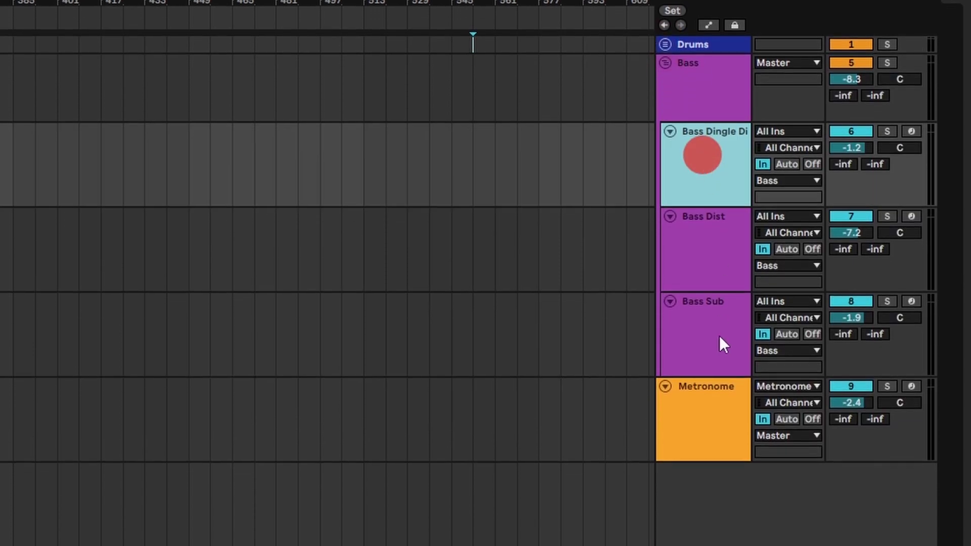
pyautogui.keyDown('shift'); pyautogui.click(718, 338); pyautogui.keyUp('shift')
pyautogui.click(782, 132)
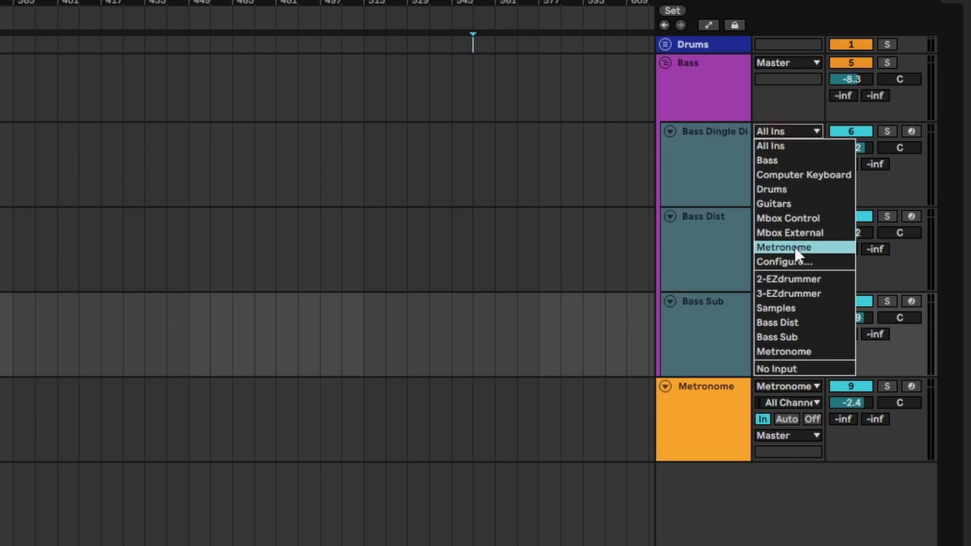
pyautogui.click(792, 161)
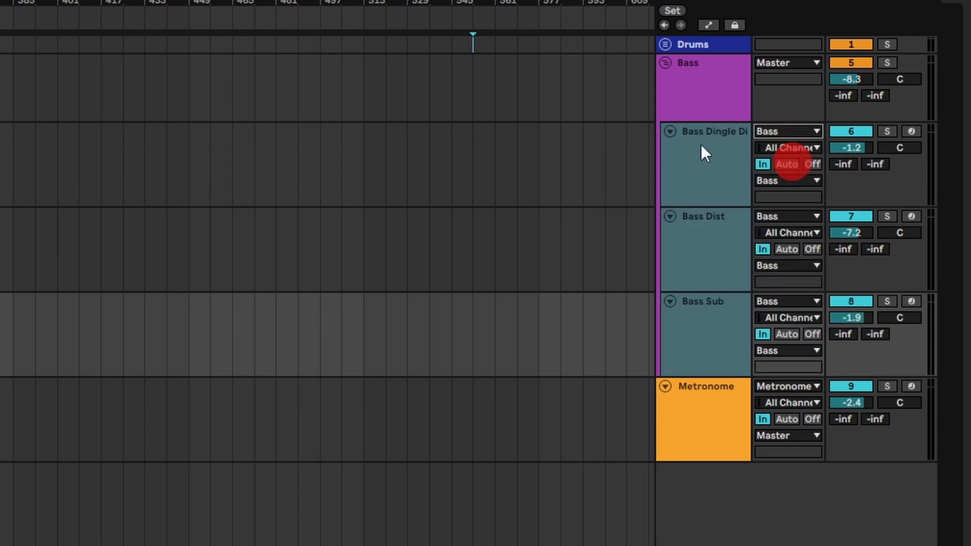
pyautogui.click(665, 64)
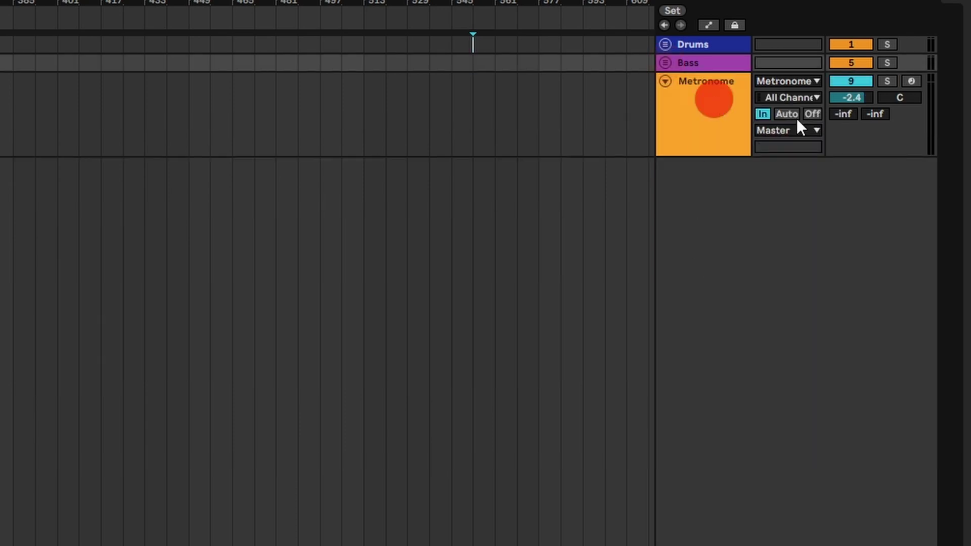
pyautogui.click(797, 81)
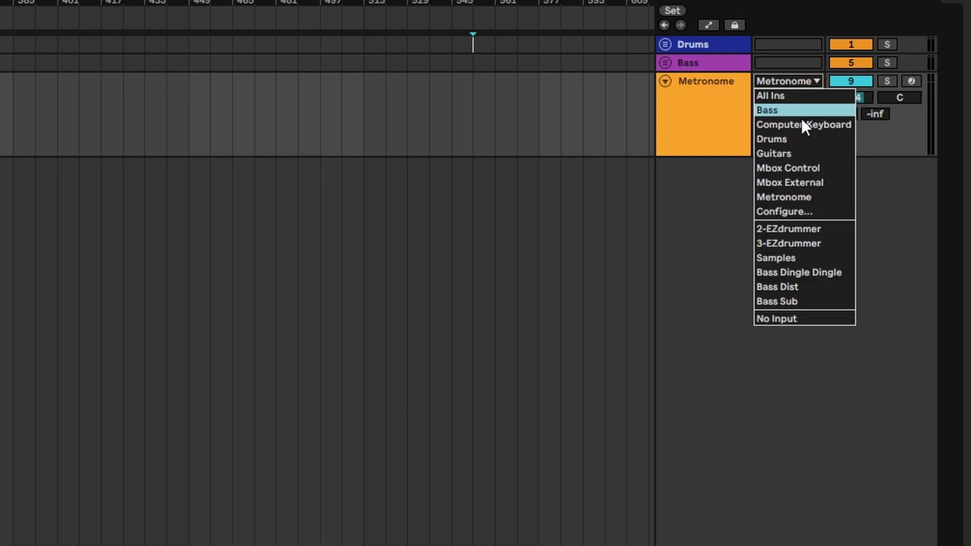
pyautogui.click(790, 196)
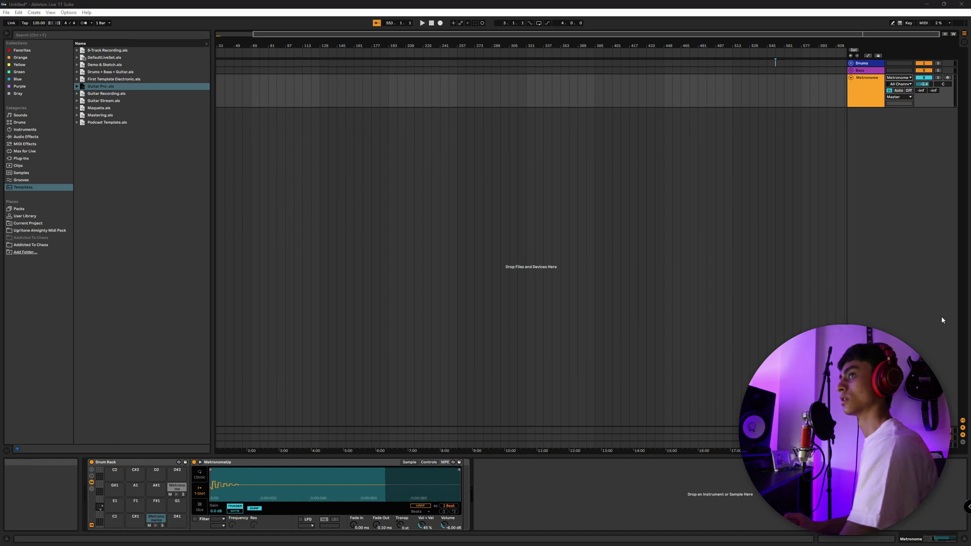
# Step: Snap Ableton right and Guitar Pro left, then check Ableton's Bass and Drums tracks during playback
pyautogui.moveTo(744, 5); pyautogui.dragTo(635, 113)
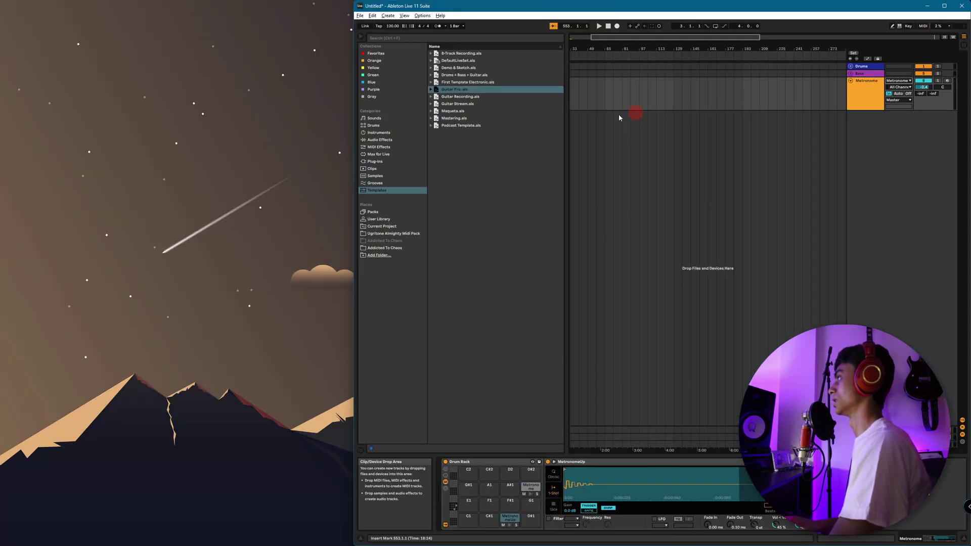
pyautogui.hotkey('alt', 'Tab')
pyautogui.hotkey('alt', 'Tab')
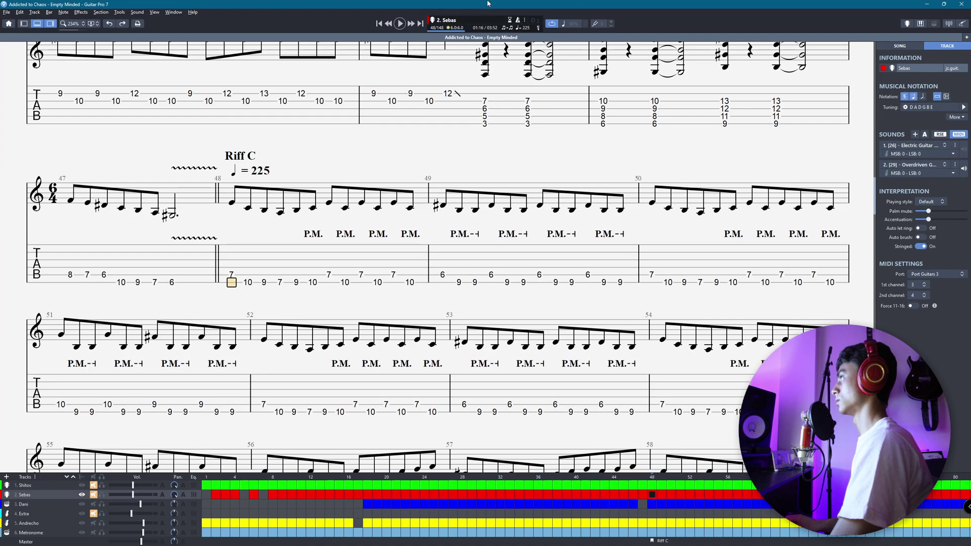
pyautogui.moveTo(488, 3); pyautogui.dragTo(177, 76)
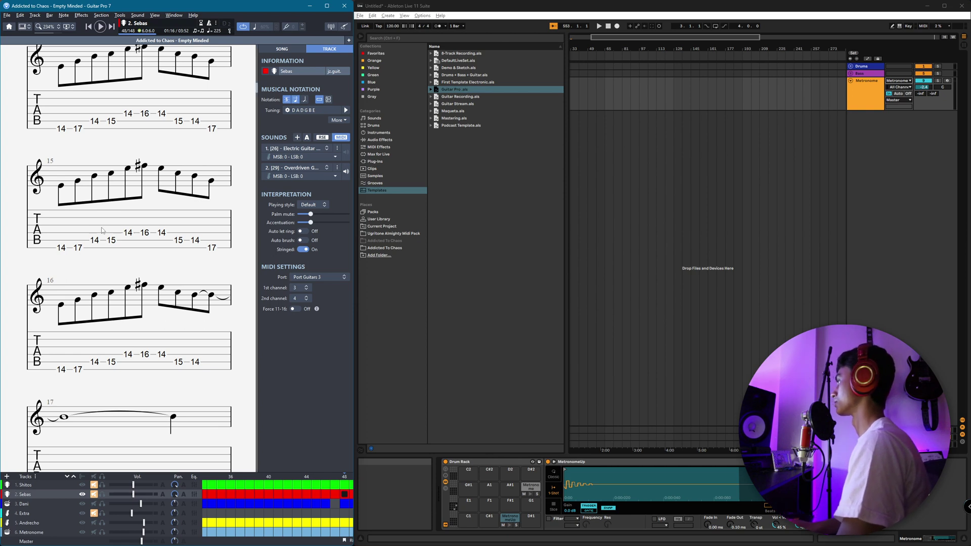
pyautogui.scroll(-5, 119, 260)
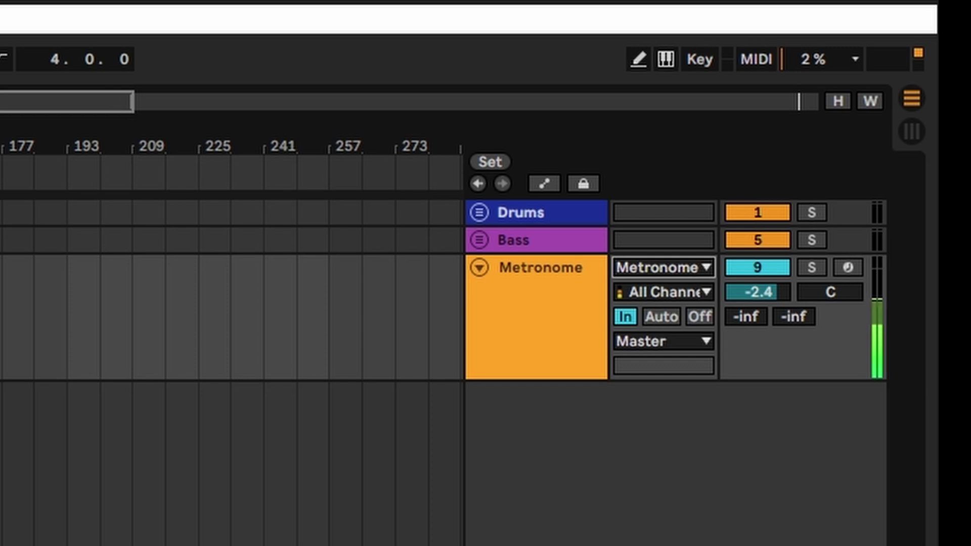
pyautogui.click(480, 240)
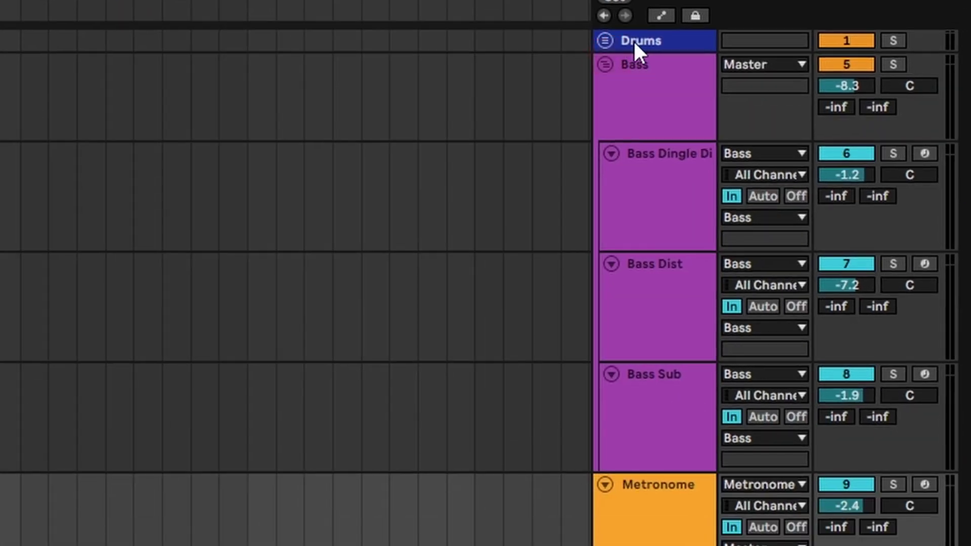
pyautogui.click(618, 37)
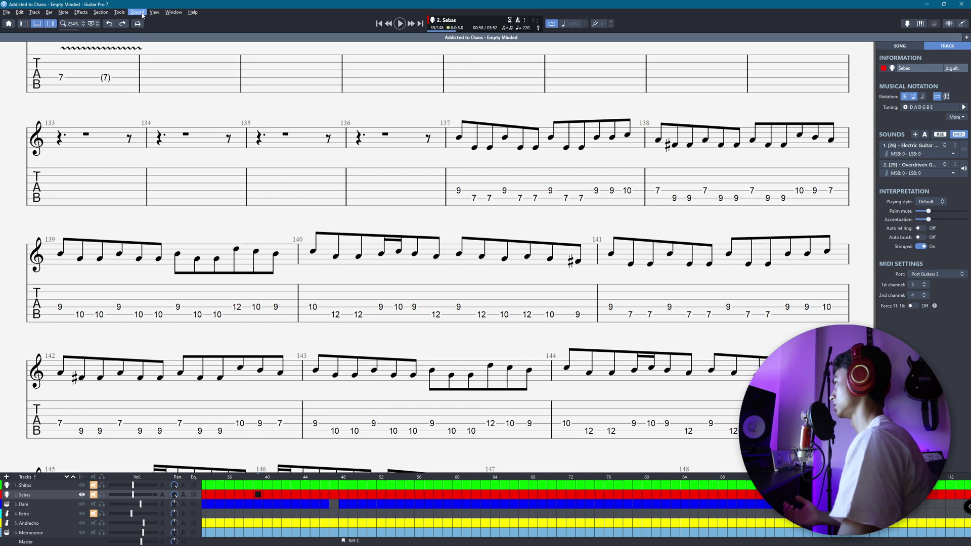
# Step: In Audio / MIDI Settings, enter -5 ms output offsets for MIDI Ports 2, 3 and 4
pyautogui.click(142, 13)
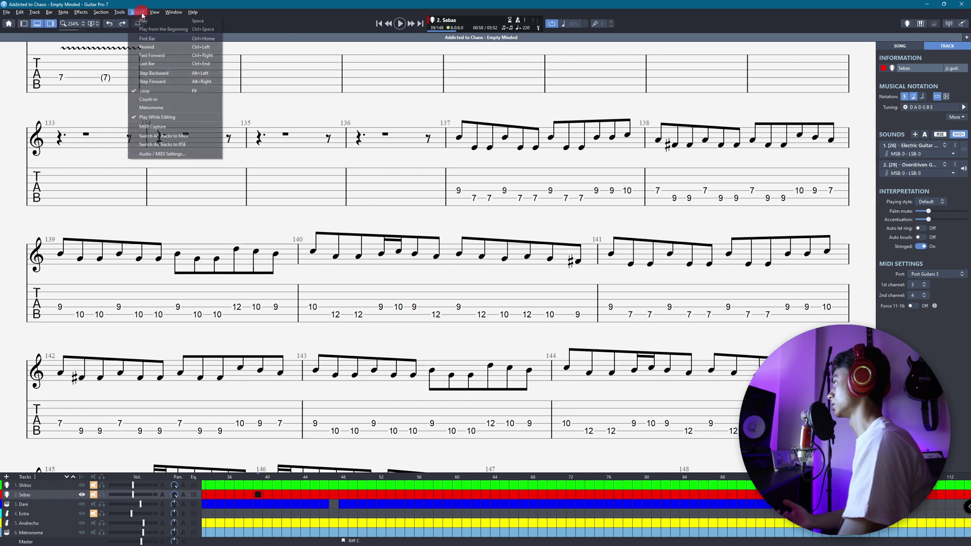
pyautogui.click(175, 154)
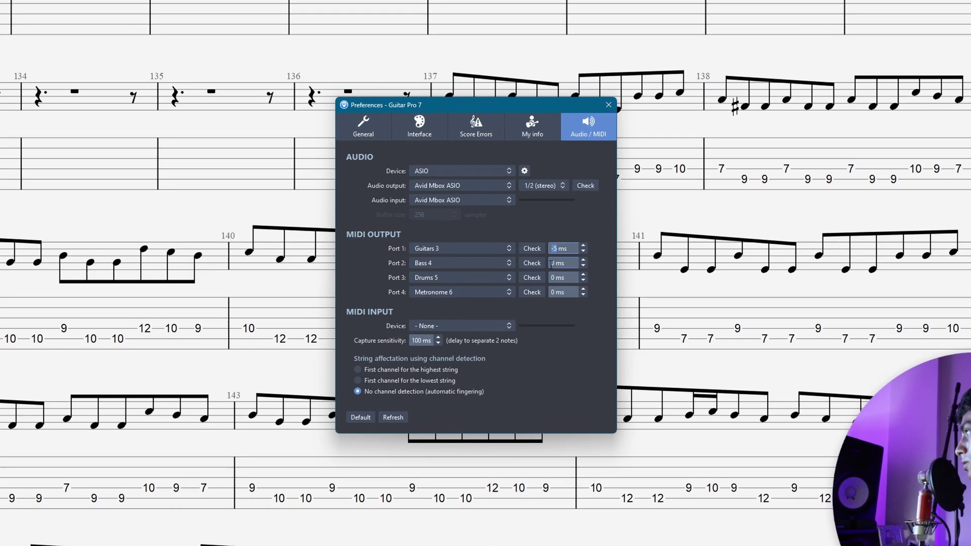
pyautogui.doubleClick(552, 263)
pyautogui.write('-5')
pyautogui.doubleClick(553, 277)
pyautogui.write('-5')
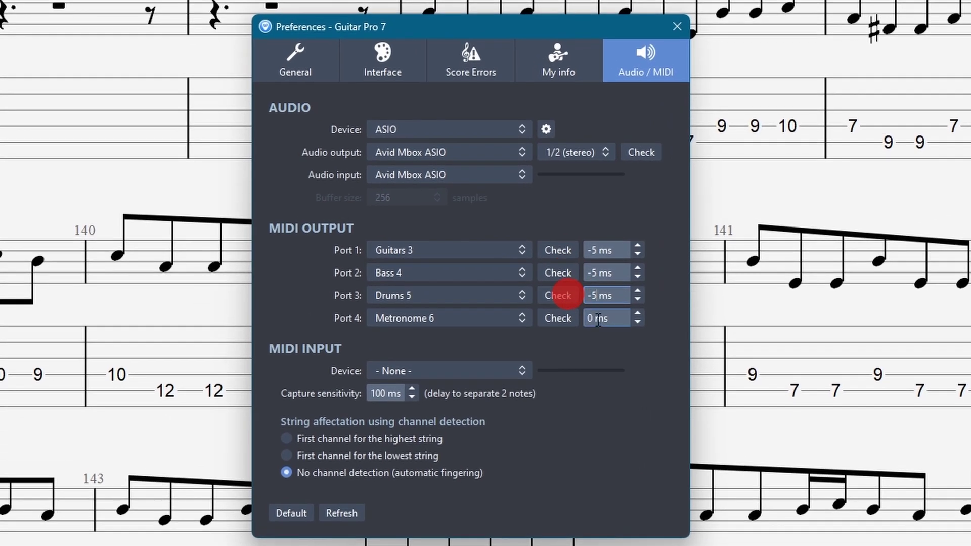
pyautogui.doubleClick(596, 318)
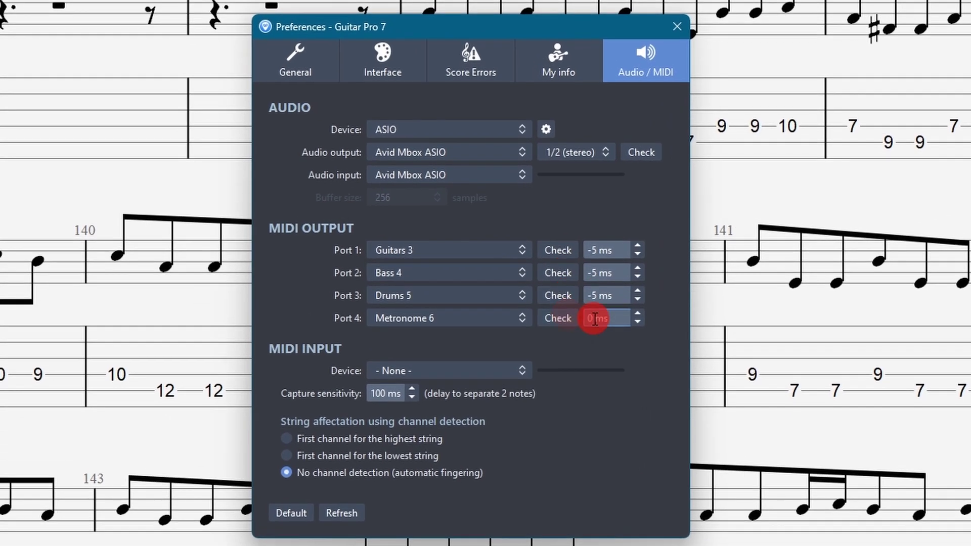
pyautogui.write('-5')
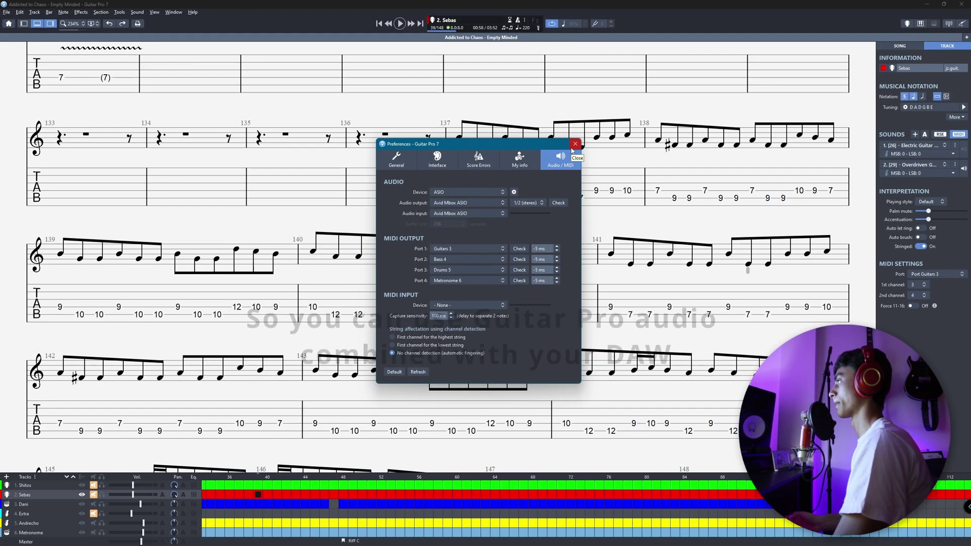
# Step: Close Preferences and turn on progressive speed, 70% to 100% in 10% steps
pyautogui.click(575, 145)
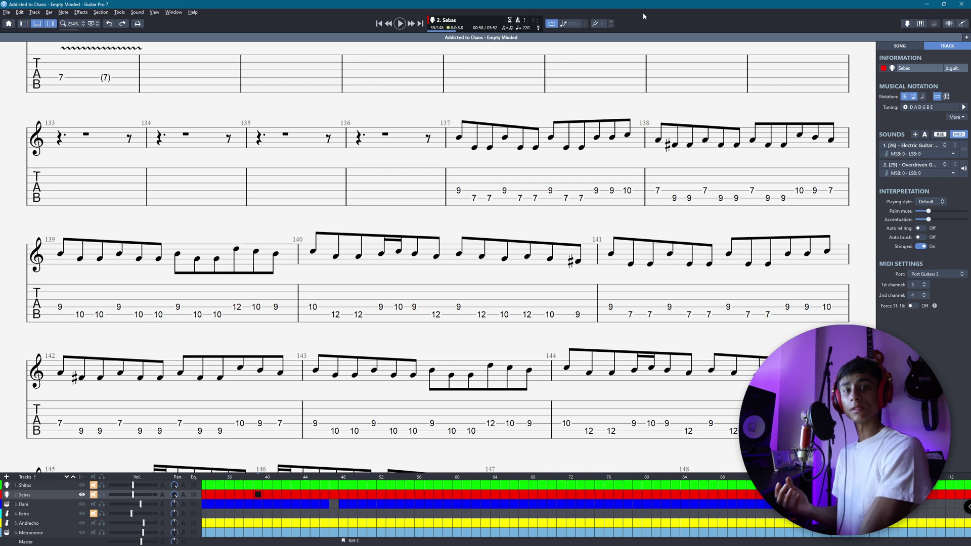
pyautogui.click(569, 24)
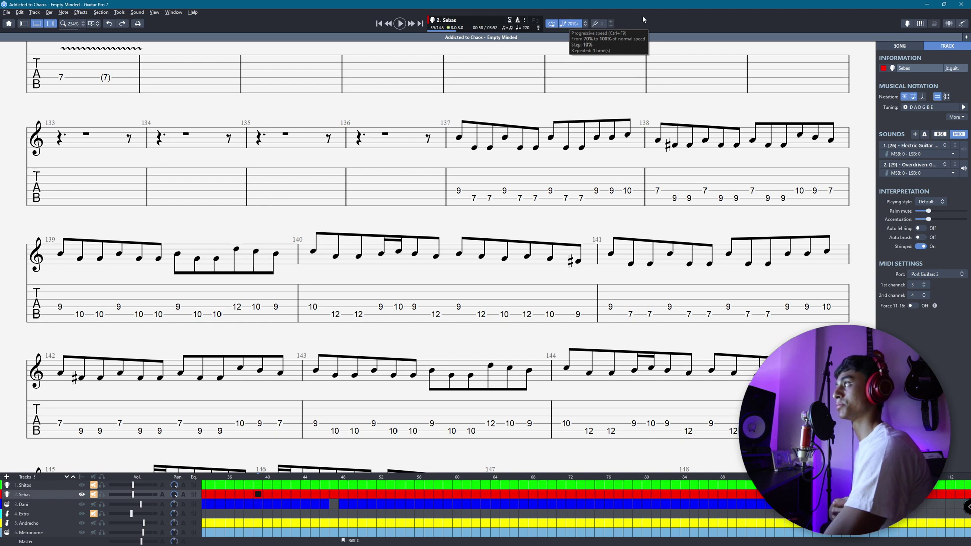